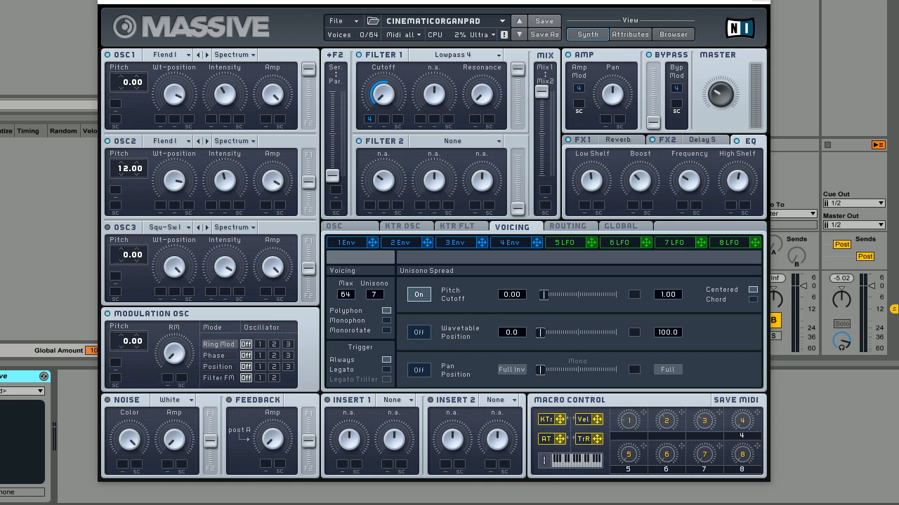
Step: Replace the organ pad with a fresh default UNTITLED SOUND using File > New Sound
left_click(349, 24)
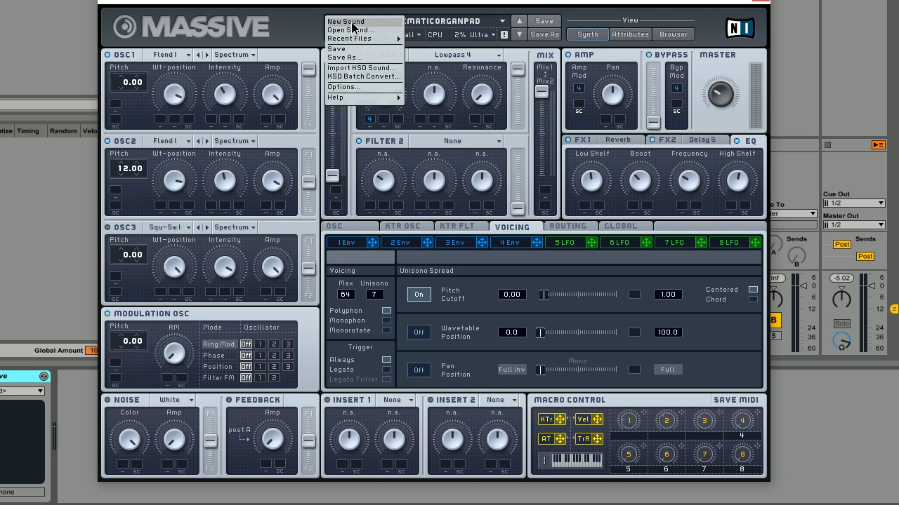
left_click(352, 22)
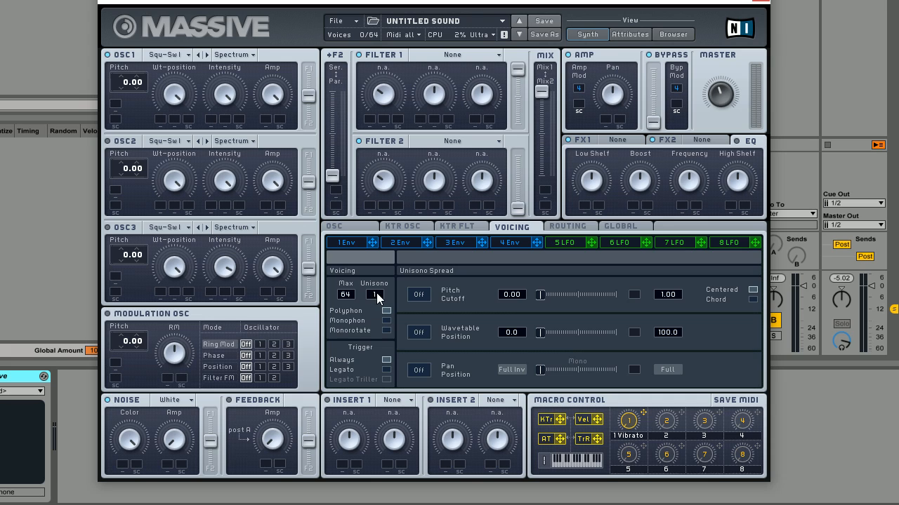
Step: Set Unisono to 7 voices and switch on unison pitch spread at 1.00
left_click_drag(377, 293, 380, 271)
left_click_drag(539, 299, 544, 300)
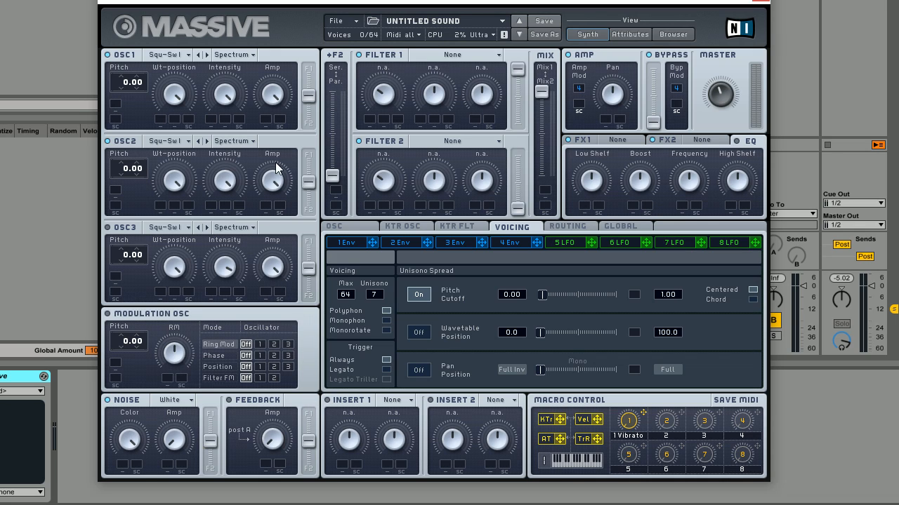
Step: Load the Flenders I wavetable into both OSC1 and OSC2
left_click(189, 54)
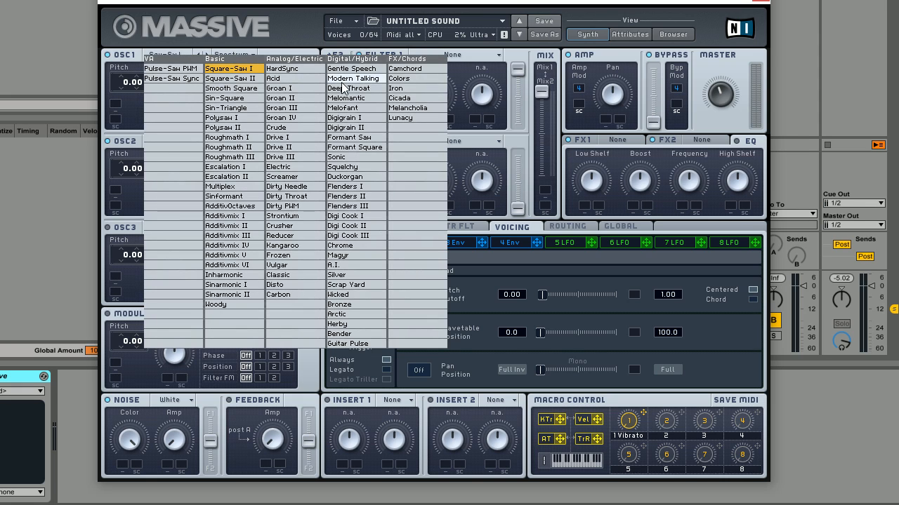
left_click(361, 188)
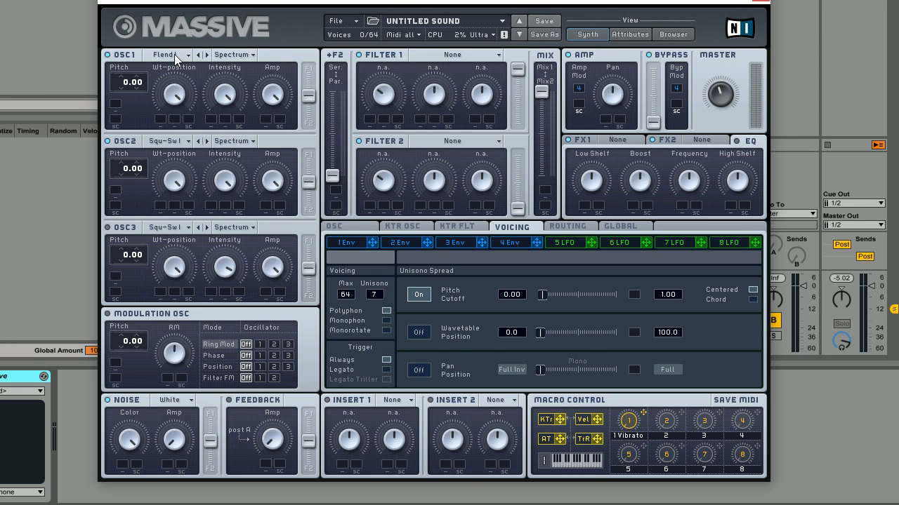
left_click(186, 142)
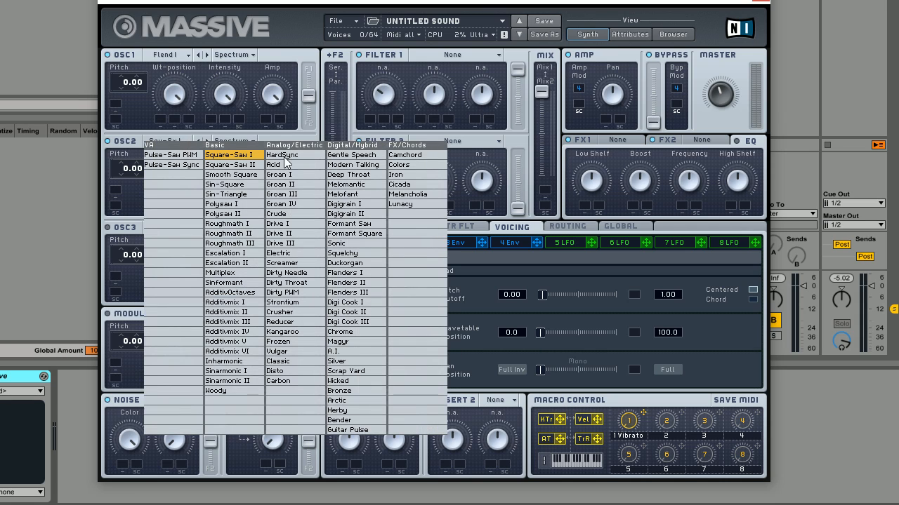
left_click(360, 274)
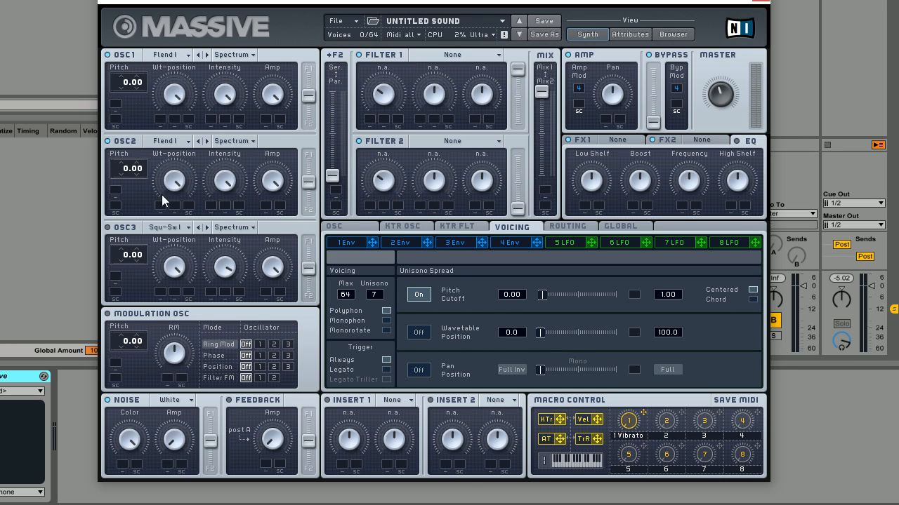
Step: Pitch OSC2 up to 12.00 and turn down the Intensity of OSC1 and OSC2
left_click_drag(132, 169, 134, 147)
left_click_drag(224, 92, 233, 153)
left_click_drag(226, 191, 241, 261)
Step: Set Filter 1's type to Lowpass 4
left_click(465, 59)
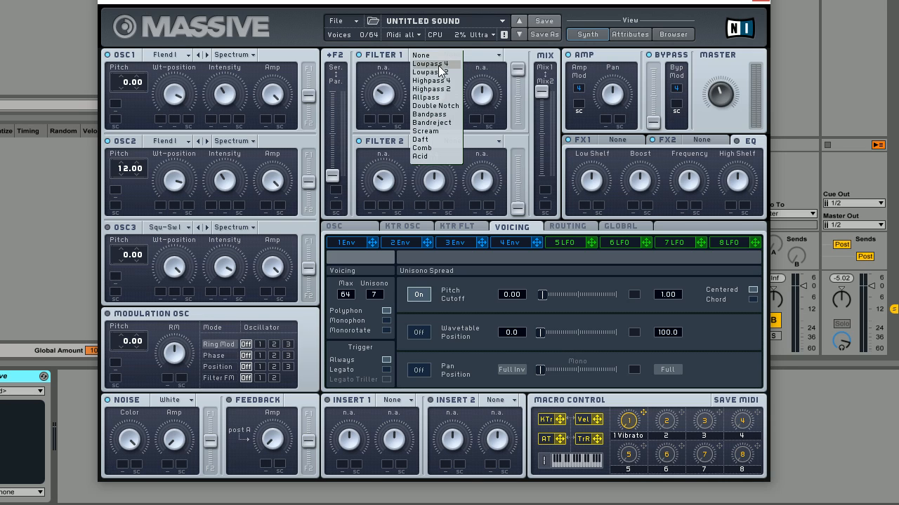
left_click(449, 74)
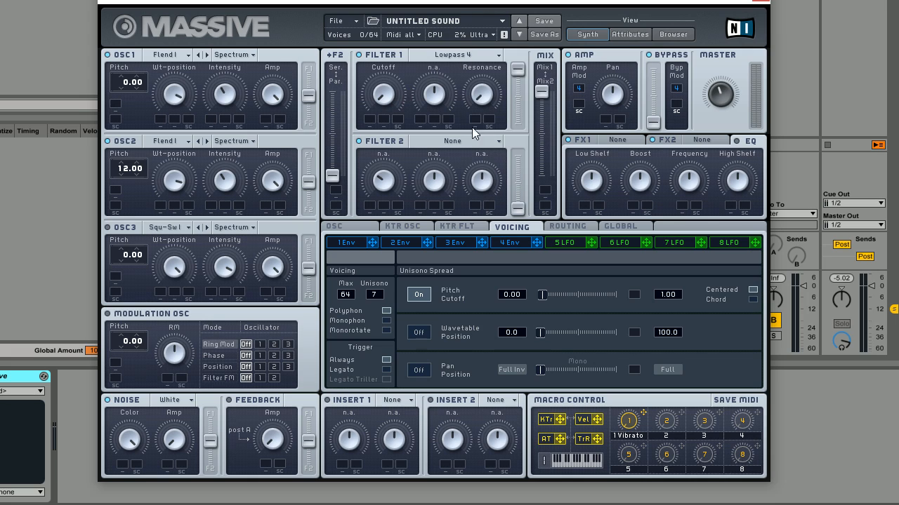
left_click(501, 241)
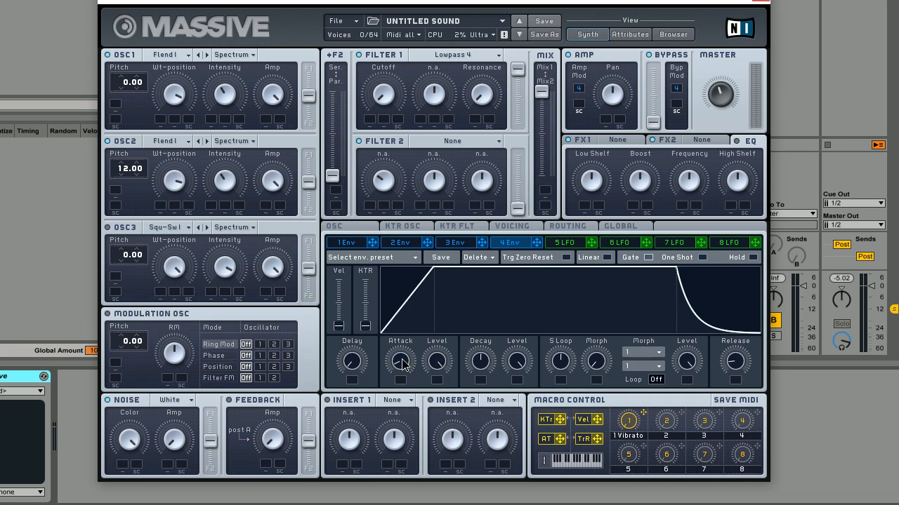
Step: Give envelope 4 a slow attack, high sustain and long release, routed to Filter 1 cutoff
left_click_drag(401, 365, 413, 339)
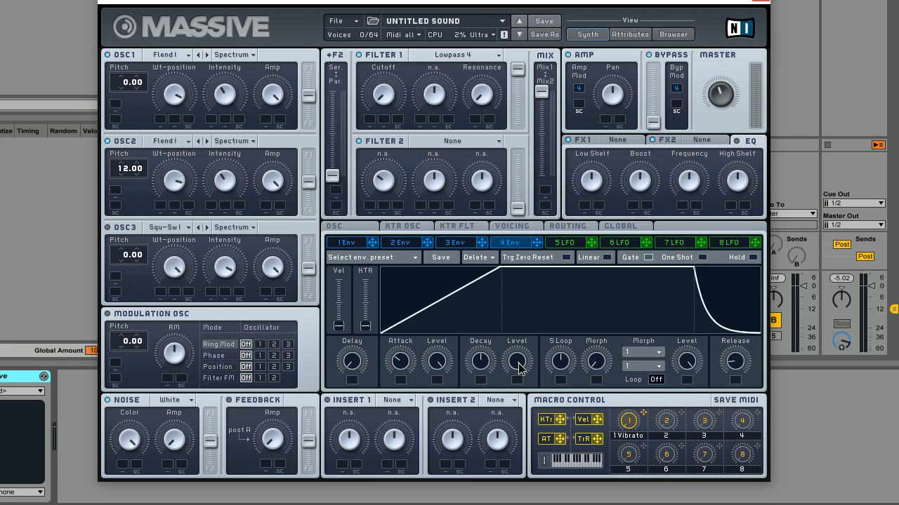
left_click_drag(524, 367, 489, 372)
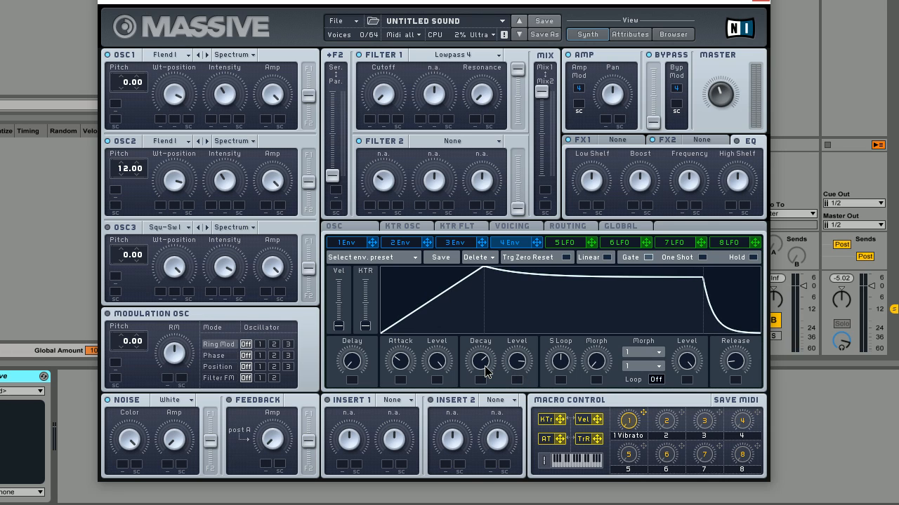
left_click_drag(755, 366, 740, 361)
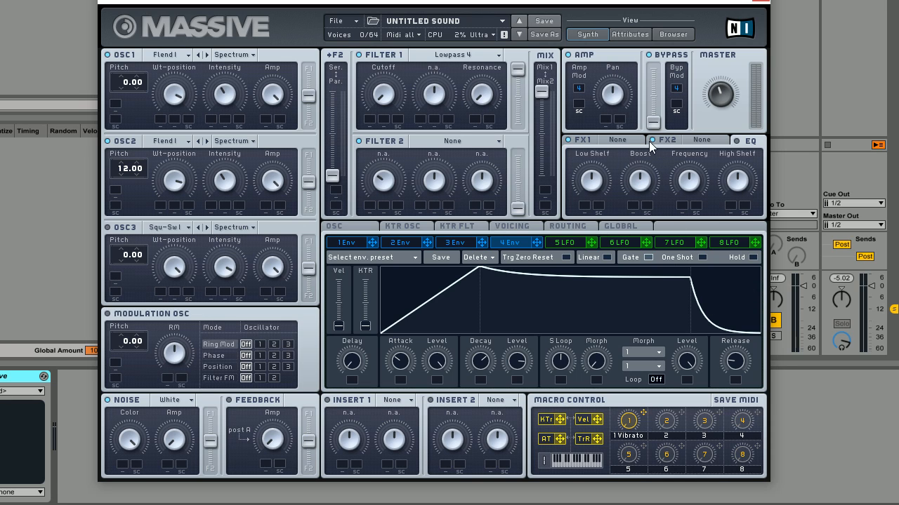
left_click_drag(539, 243, 370, 121)
Step: Load Reverb into FX1, enlarging its Size, lowering Density and fine-tuning Color
left_click(629, 143)
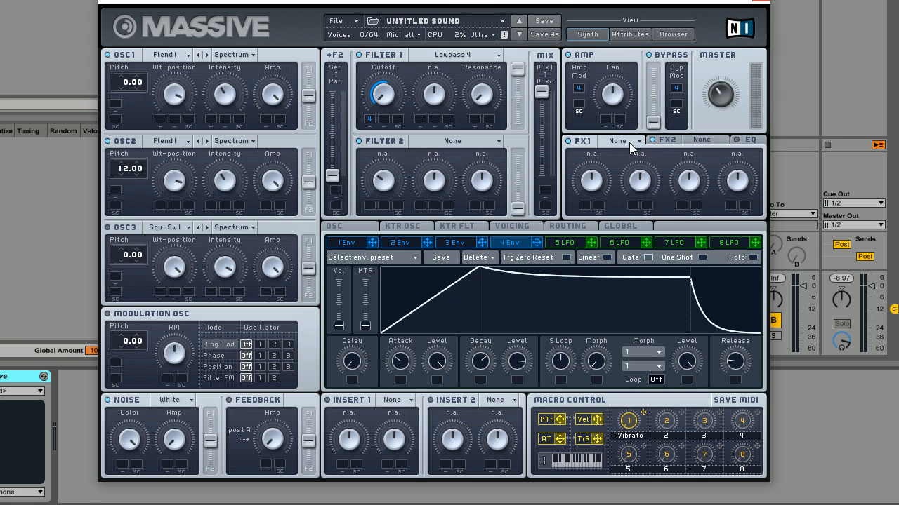
left_click(631, 142)
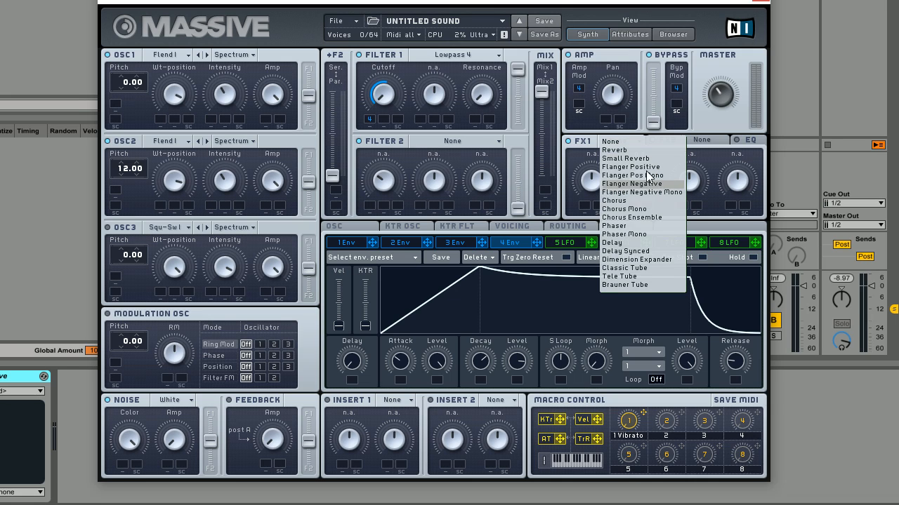
left_click(635, 151)
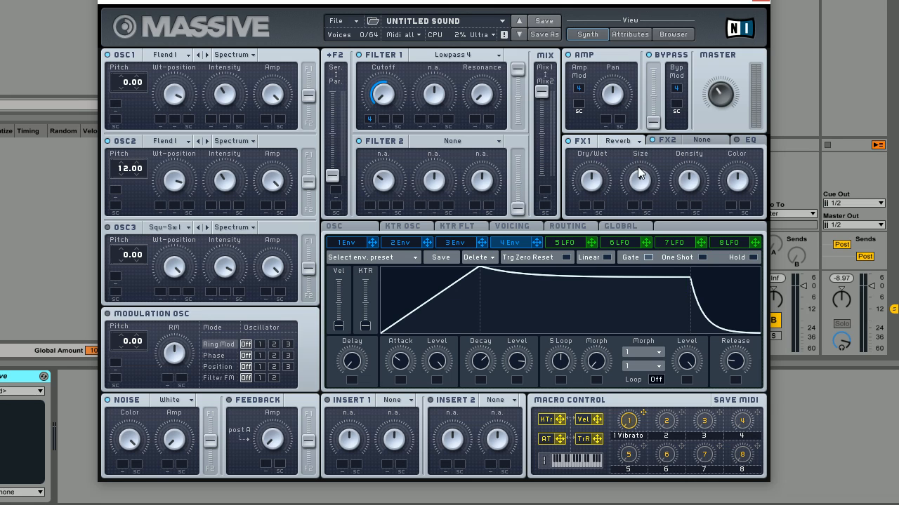
left_click_drag(638, 173, 650, 157)
left_click_drag(679, 190, 677, 229)
left_click_drag(739, 184, 743, 211)
left_click_drag(744, 181, 729, 148)
left_click_drag(749, 177, 751, 176)
Step: Put a Delay Synced in FX2 with left time 3/16 and right time 4/16
left_click(708, 142)
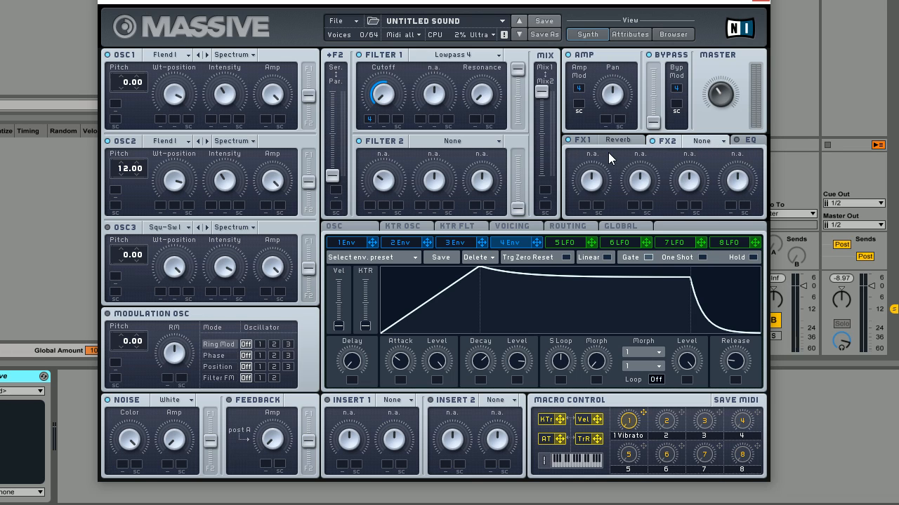
left_click(711, 141)
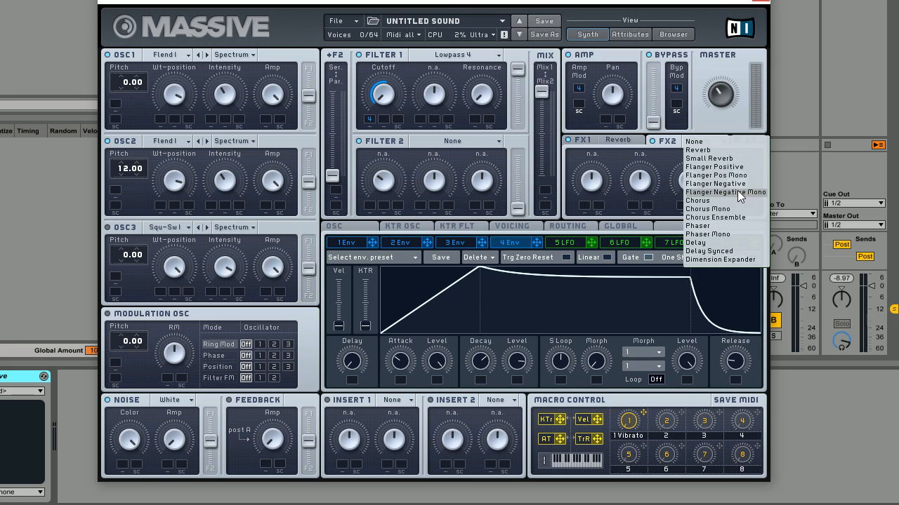
left_click(733, 251)
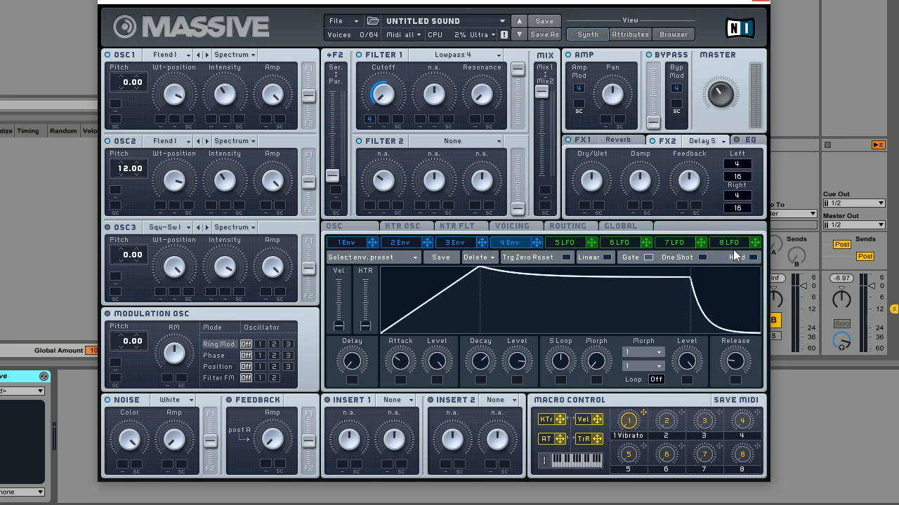
left_click_drag(743, 167, 744, 173)
Step: On the EQ page, lower the Frequency knob and trim the Low Shelf slightly
left_click(738, 141)
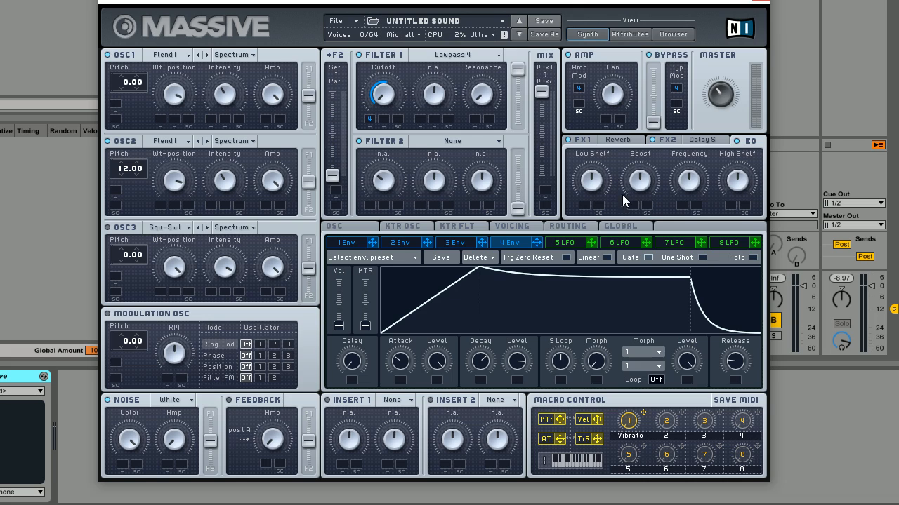
left_click_drag(682, 189, 636, 197)
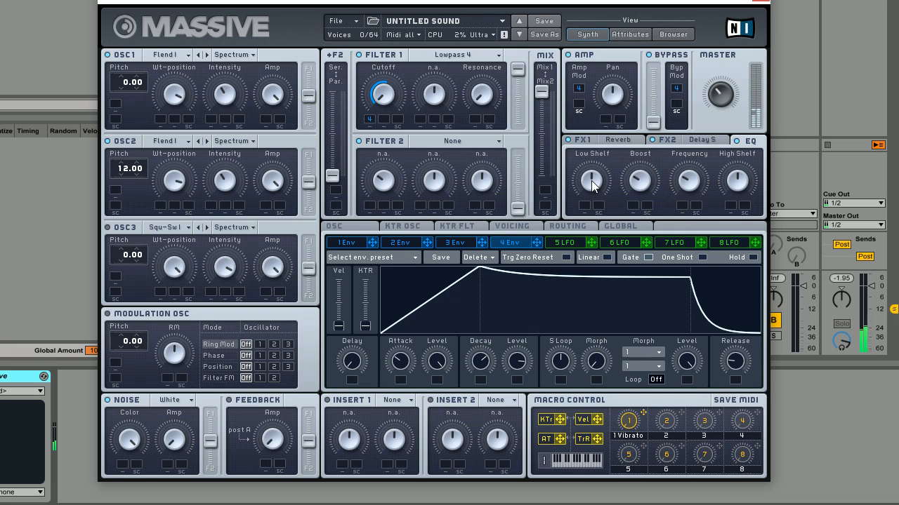
mouse_move(591, 181)
left_mouse_down()
mouse_move(591, 191)
mouse_move(592, 182)
left_mouse_up()
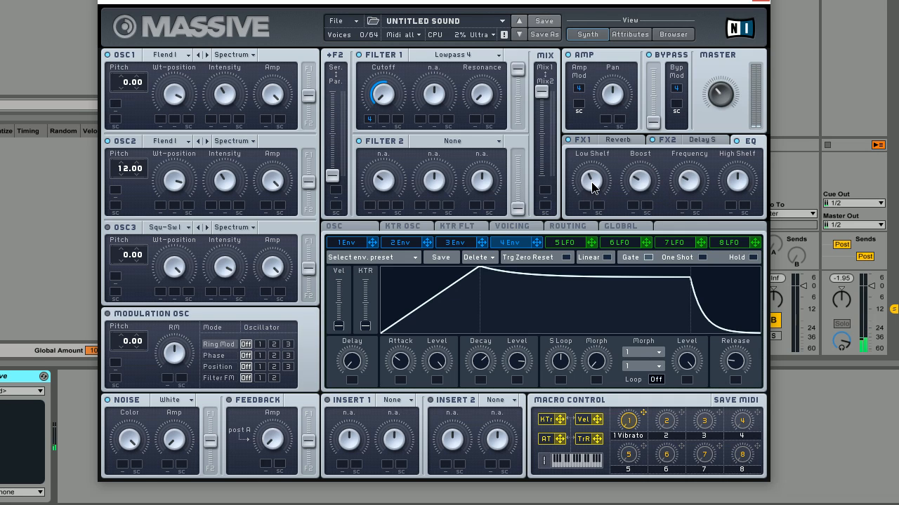